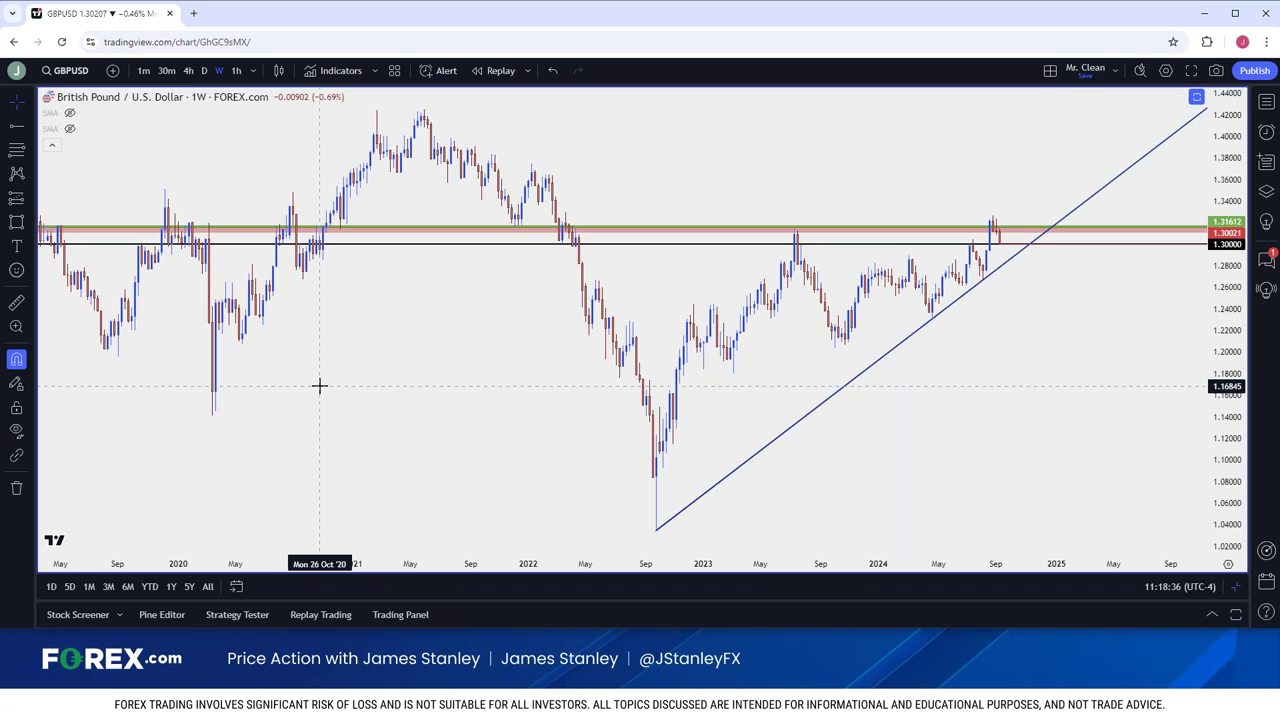
Zoom the weekly GBPUSD chart to 2021–2025 and inspect the rising trendline from the 2022 low.
{"action": "scroll", "coordinate": [319, 385], "scroll_direction": "down", "scroll_amount": 1}
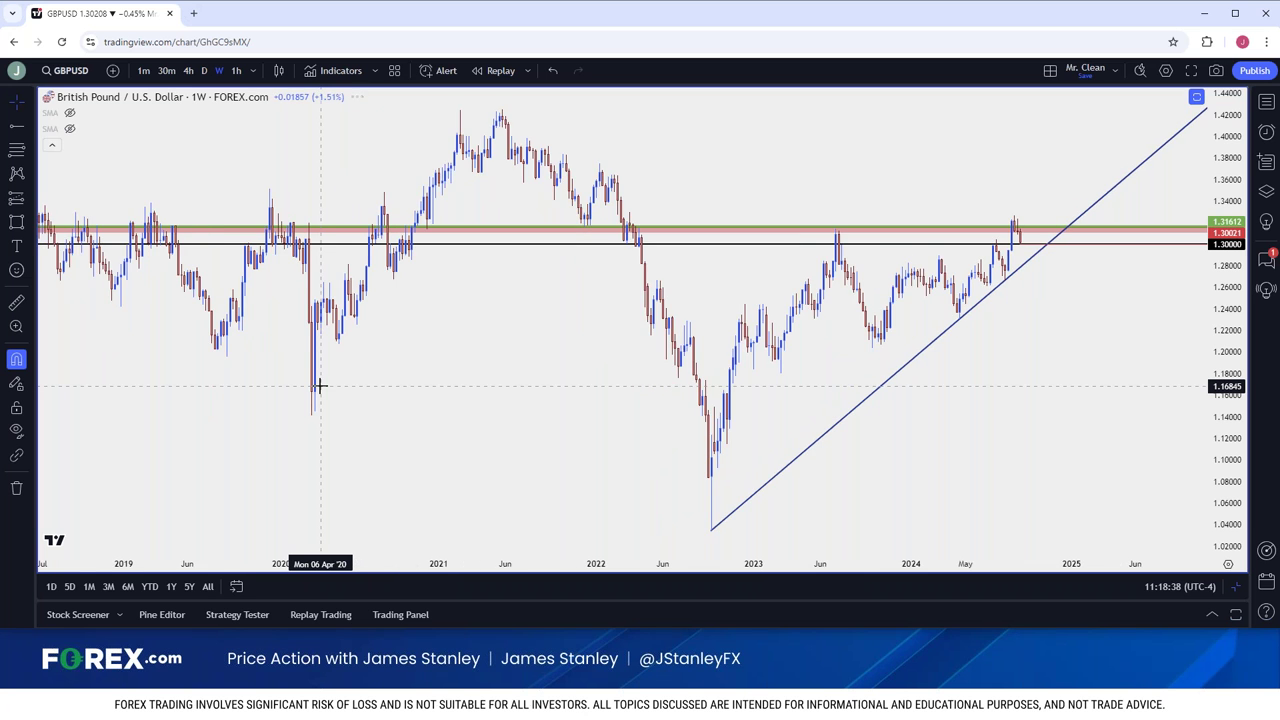
{"action": "scroll", "coordinate": [319, 385], "scroll_direction": "down", "scroll_amount": 1}
{"action": "scroll", "coordinate": [319, 386], "scroll_direction": "up", "scroll_amount": 3}
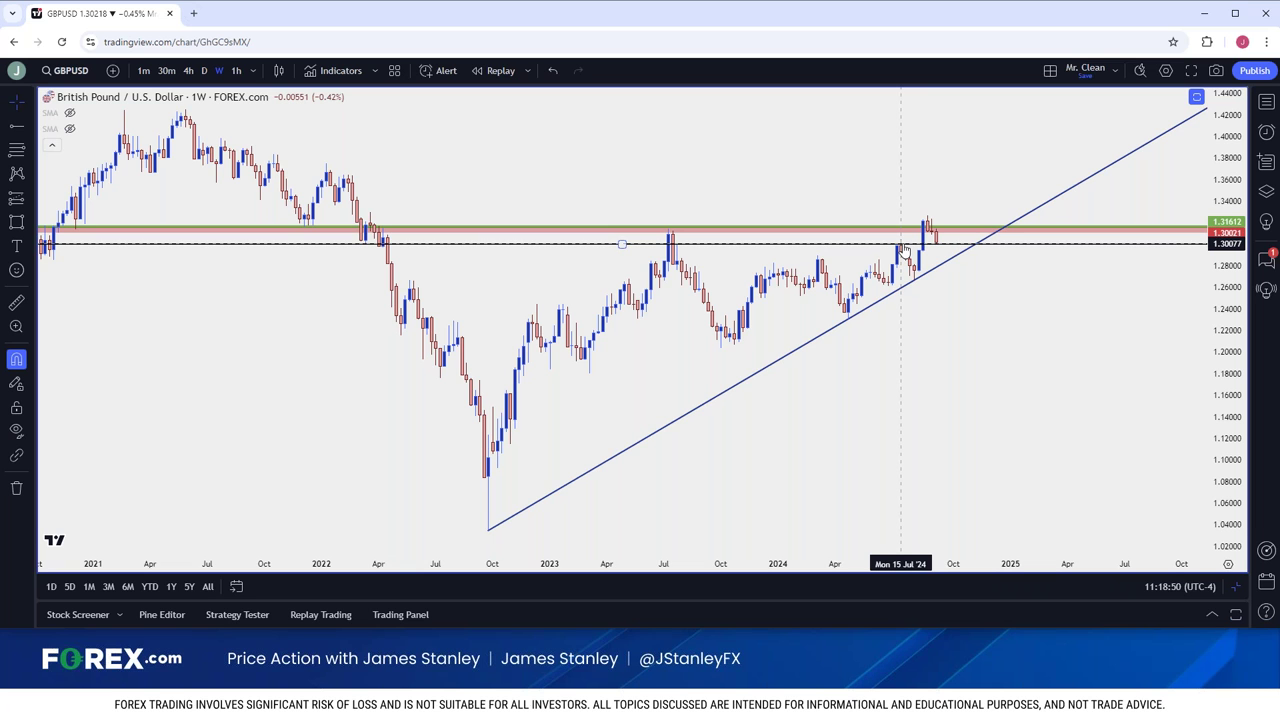
{"action": "left_click", "coordinate": [913, 280]}
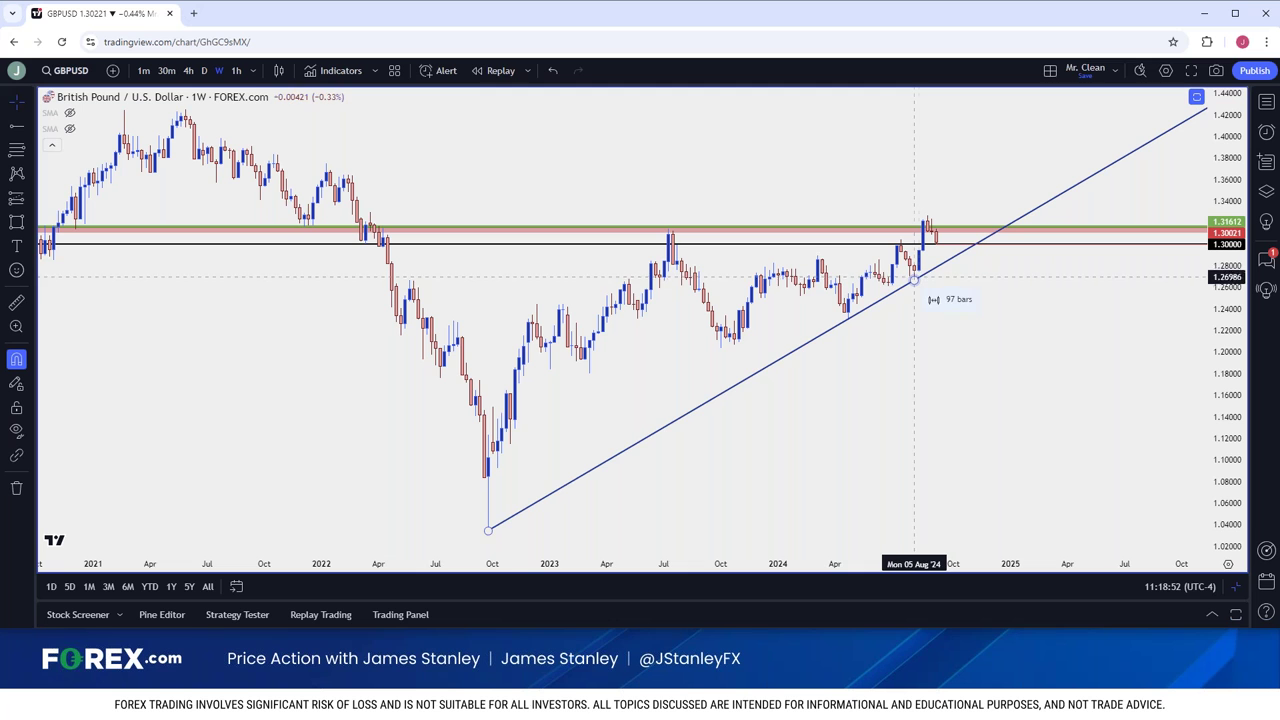
{"action": "left_click", "coordinate": [490, 532]}
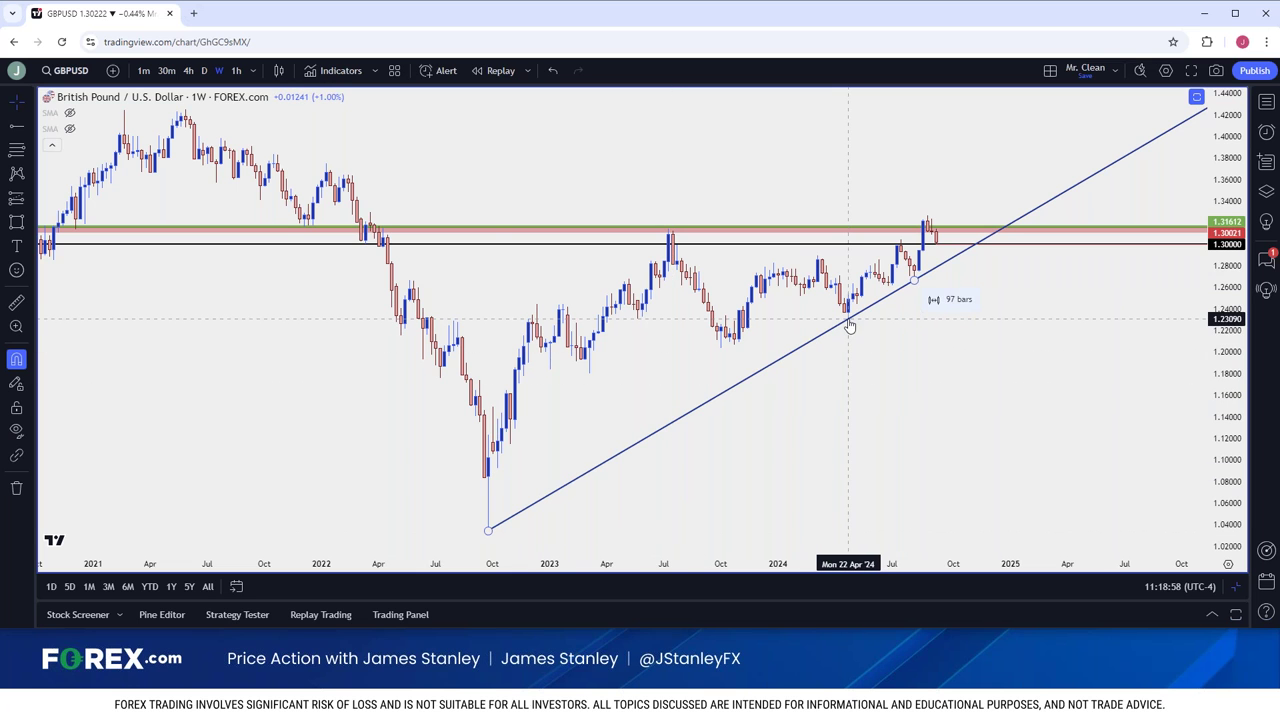
{"action": "left_click", "coordinate": [825, 372]}
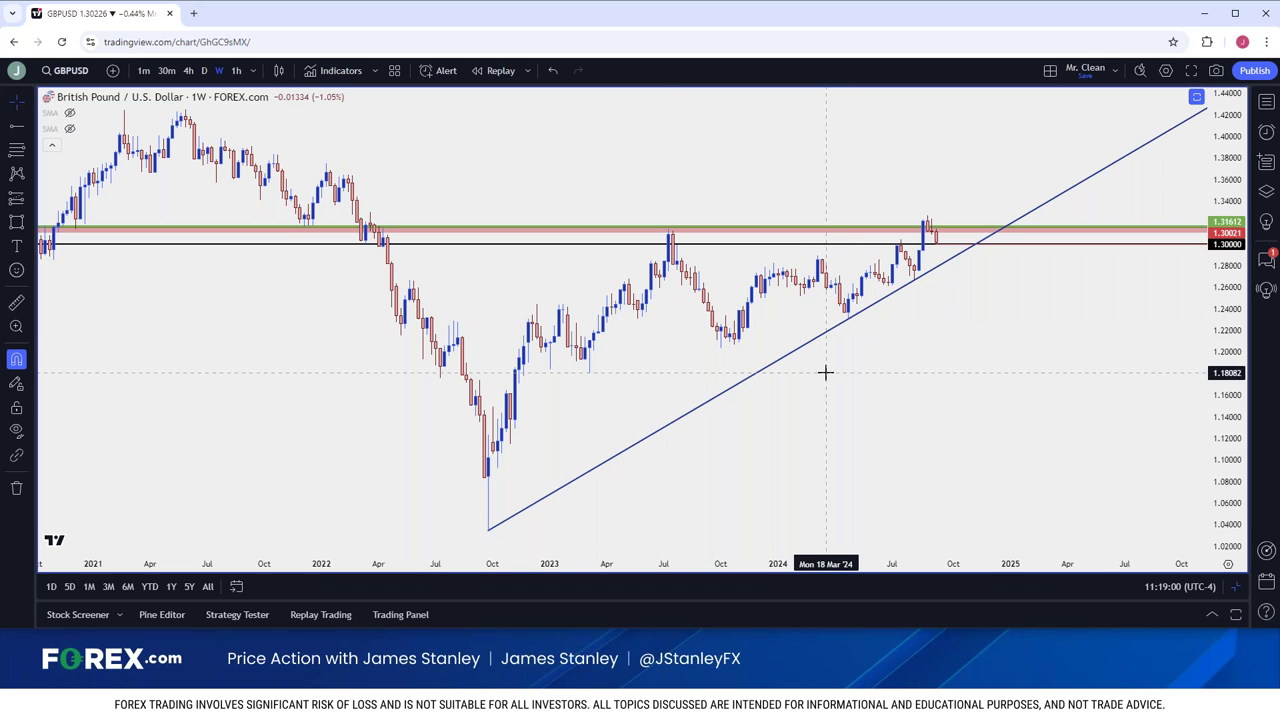
Cycle GBPUSD through daily, 4-hour and 30-minute candles, then return to daily.
{"action": "left_click", "coordinate": [204, 71]}
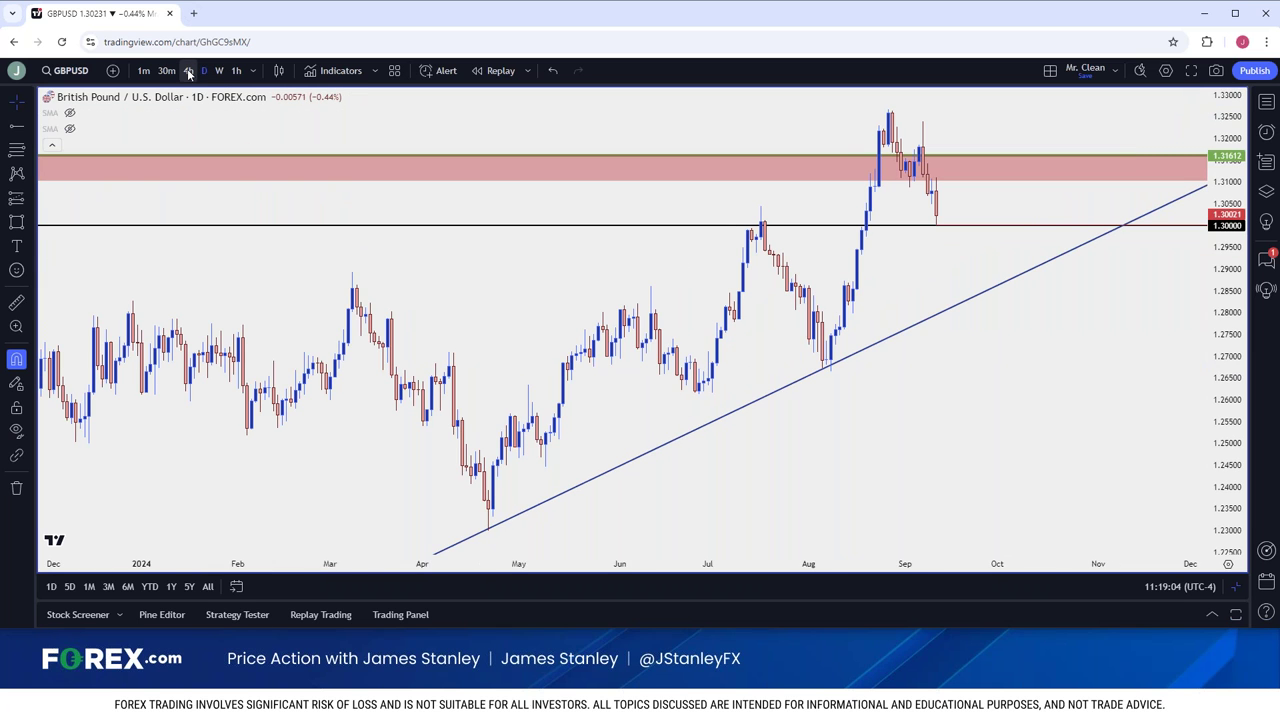
{"action": "left_click", "coordinate": [188, 71]}
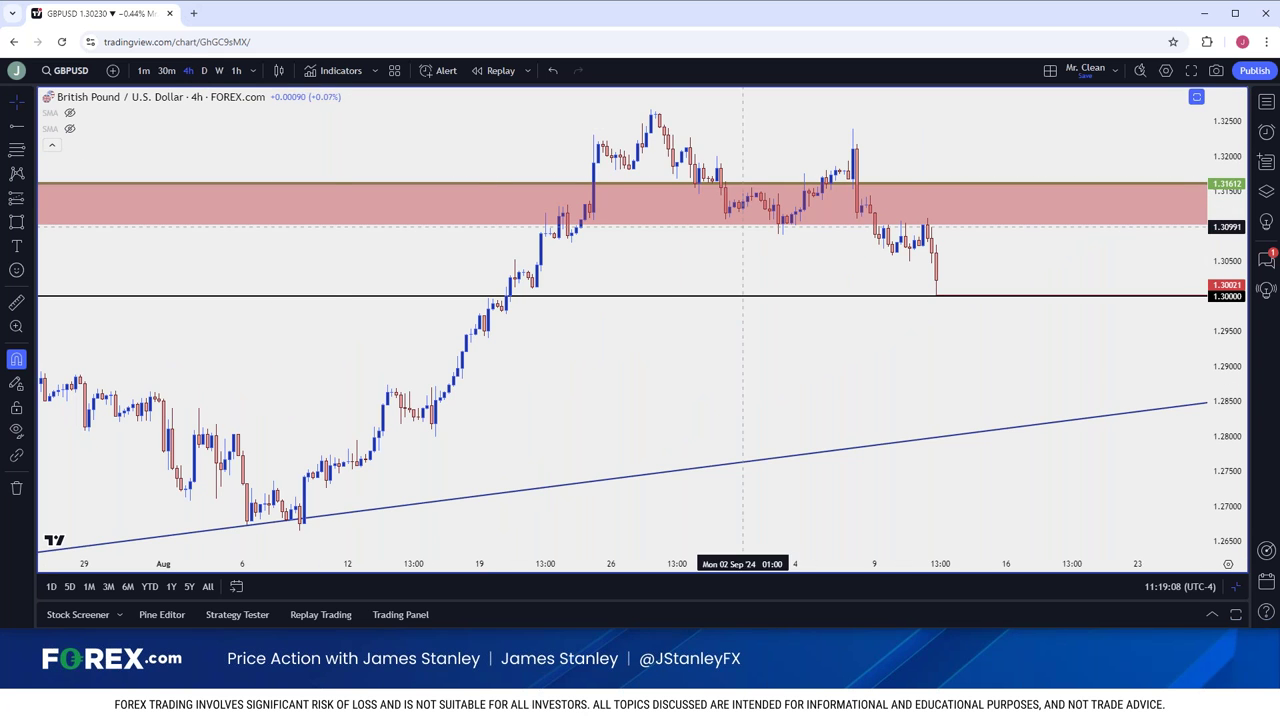
{"action": "left_click", "coordinate": [166, 71]}
{"action": "scroll", "coordinate": [580, 291], "scroll_direction": "up", "scroll_amount": 2}
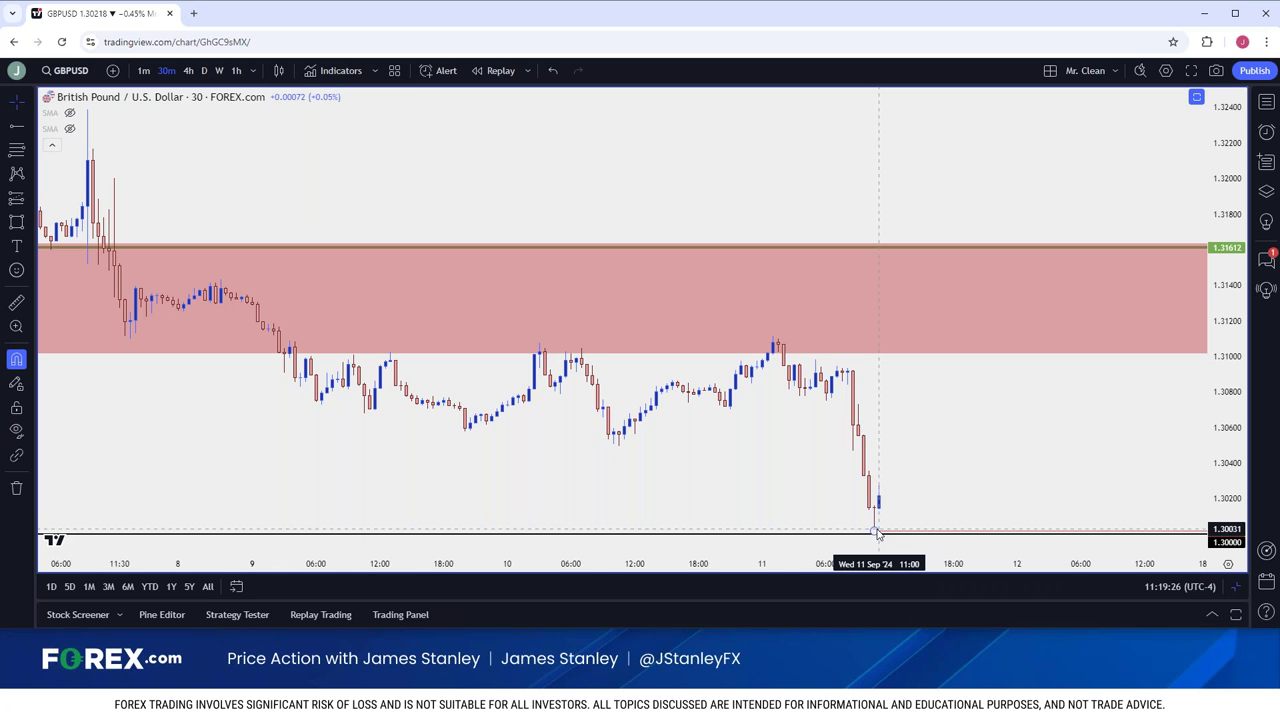
{"action": "scroll", "coordinate": [877, 532], "scroll_direction": "down", "scroll_amount": 2}
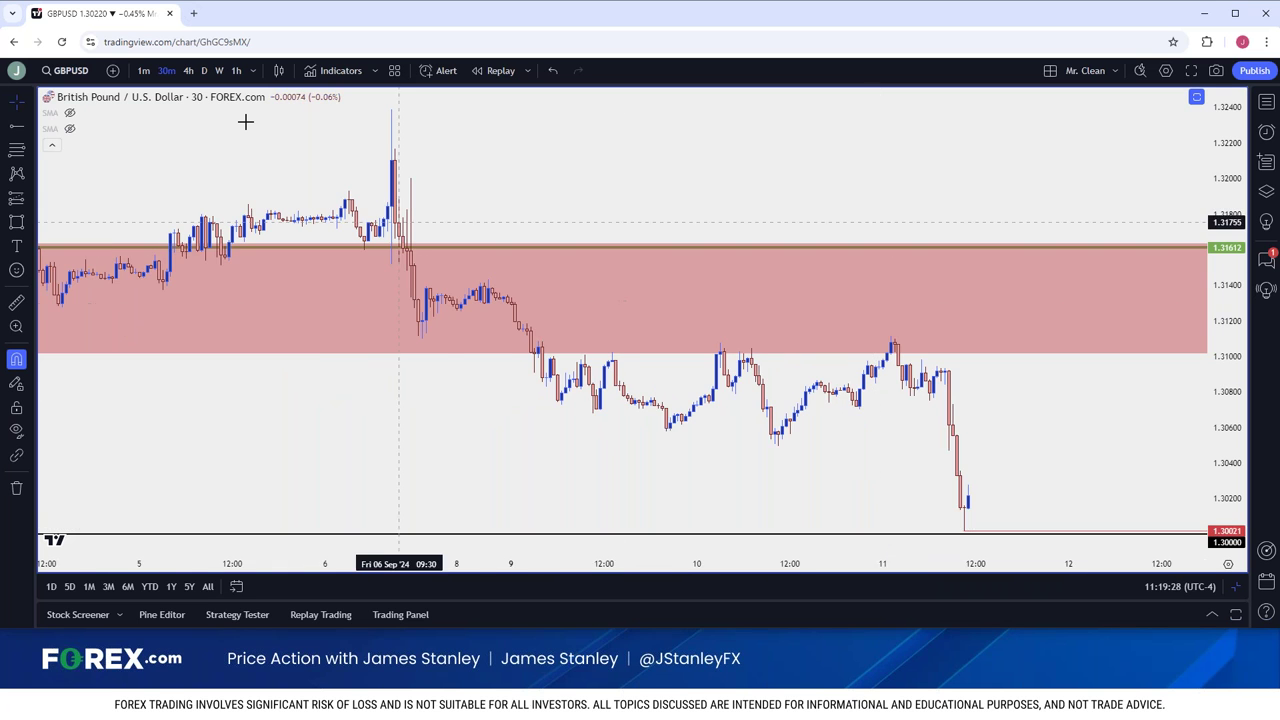
{"action": "left_click", "coordinate": [204, 70]}
Load the TVC:DXY dollar index chart on weekly candles and zoom to review it.
{"action": "left_click", "coordinate": [80, 71]}
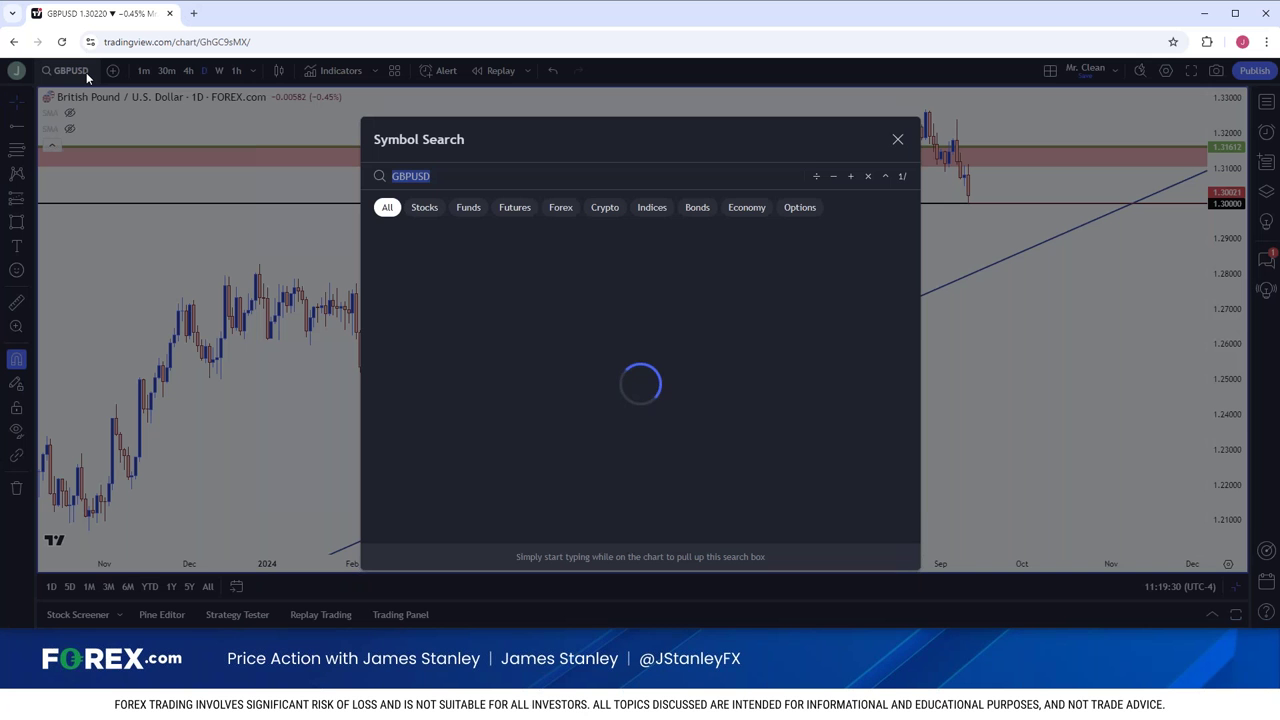
{"action": "type", "text": "TVC:DXY"}
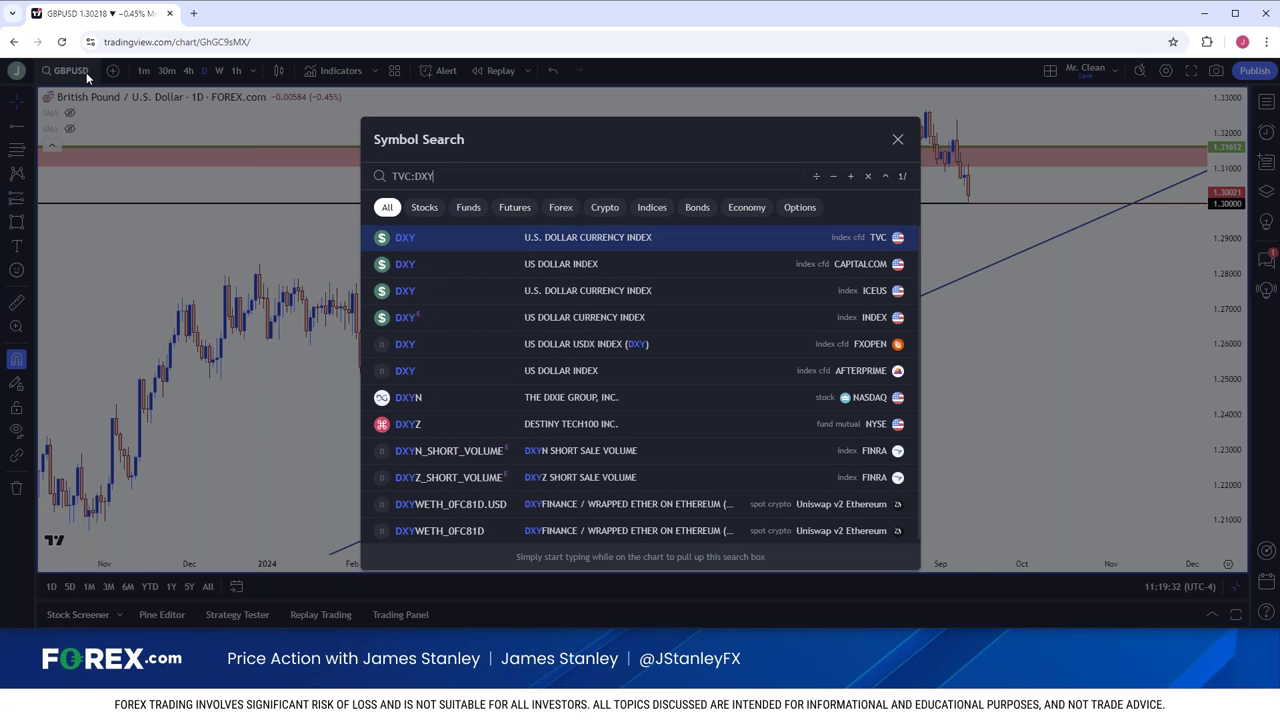
{"action": "key", "text": "Return"}
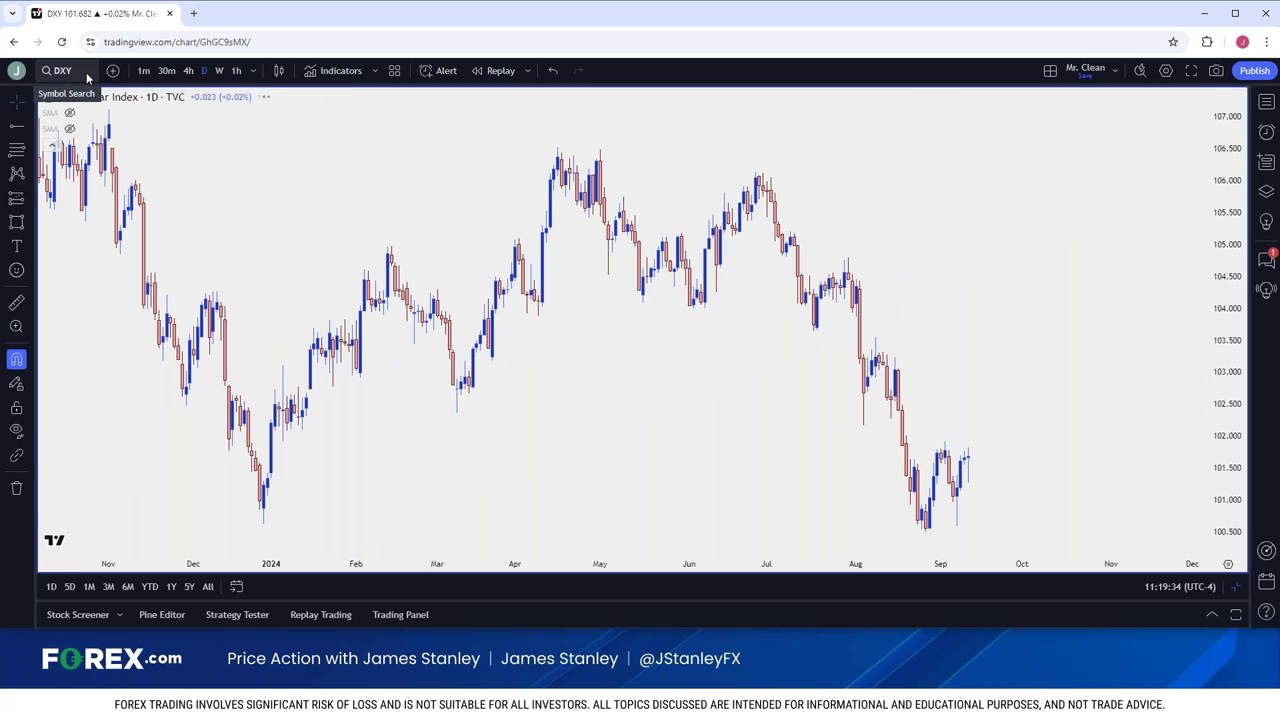
{"action": "left_click", "coordinate": [219, 71]}
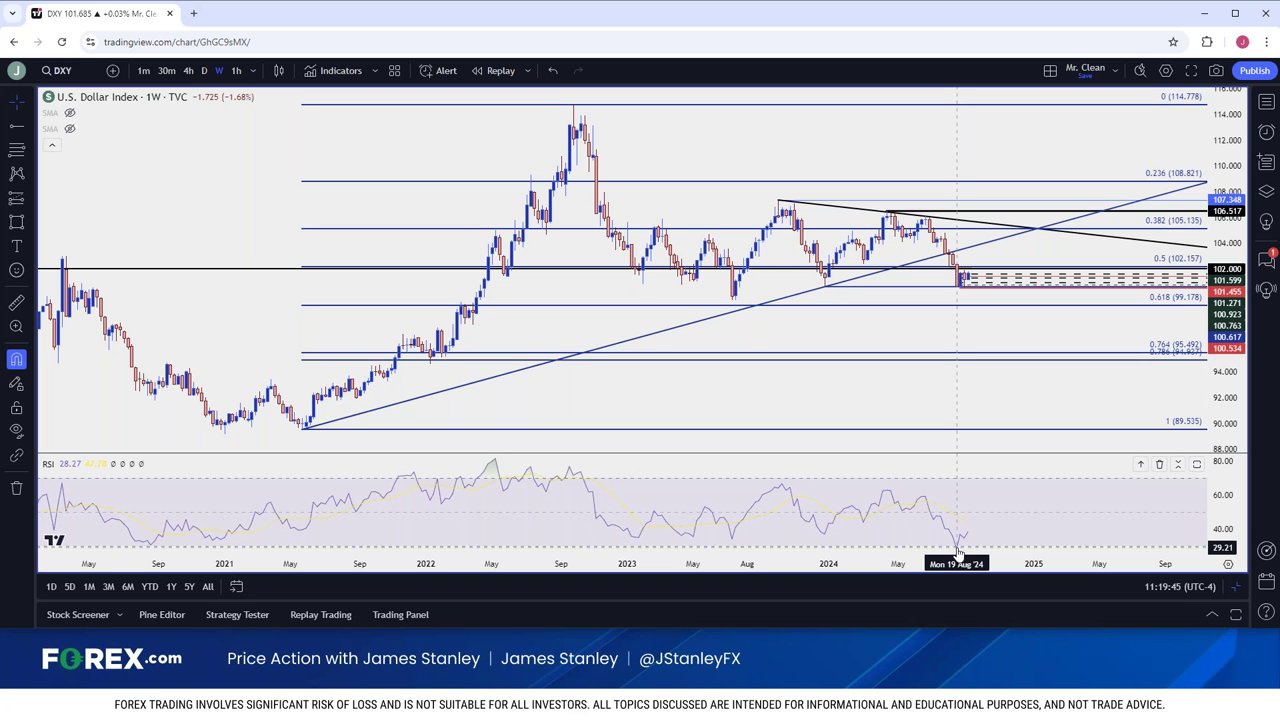
{"action": "scroll", "coordinate": [958, 550], "scroll_direction": "down", "scroll_amount": 5}
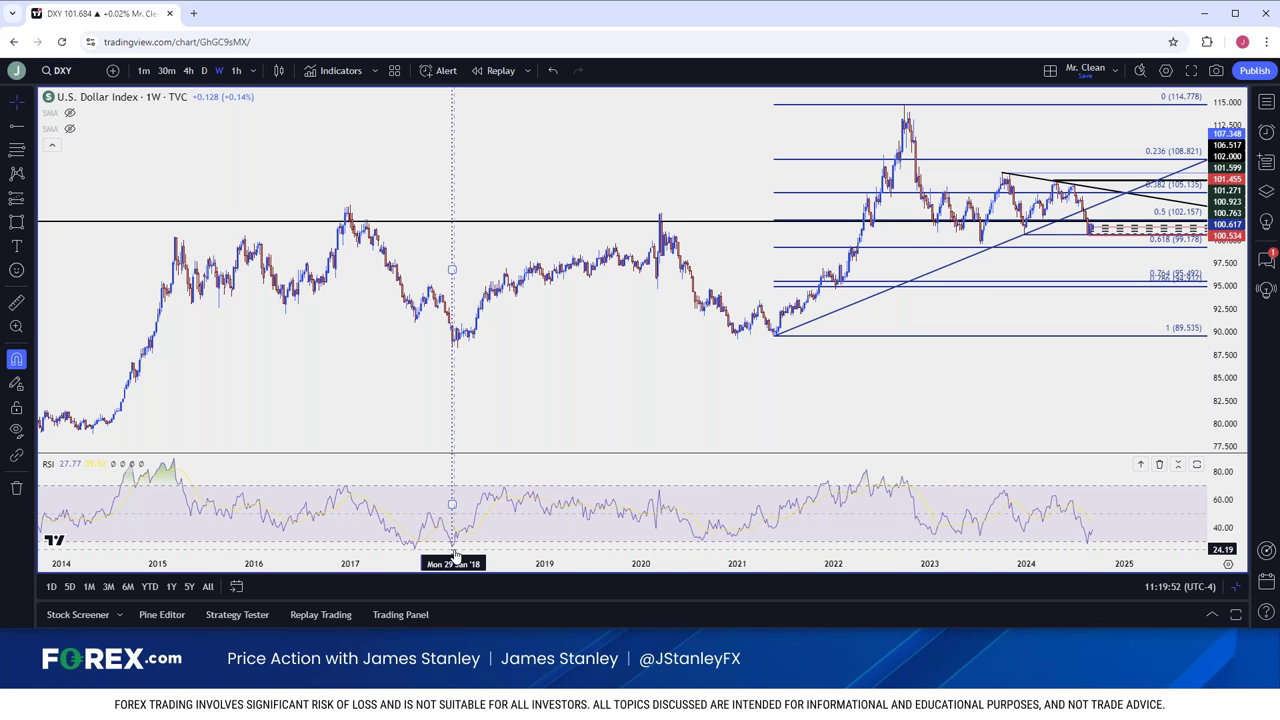
{"action": "scroll", "coordinate": [453, 555], "scroll_direction": "up", "scroll_amount": 5}
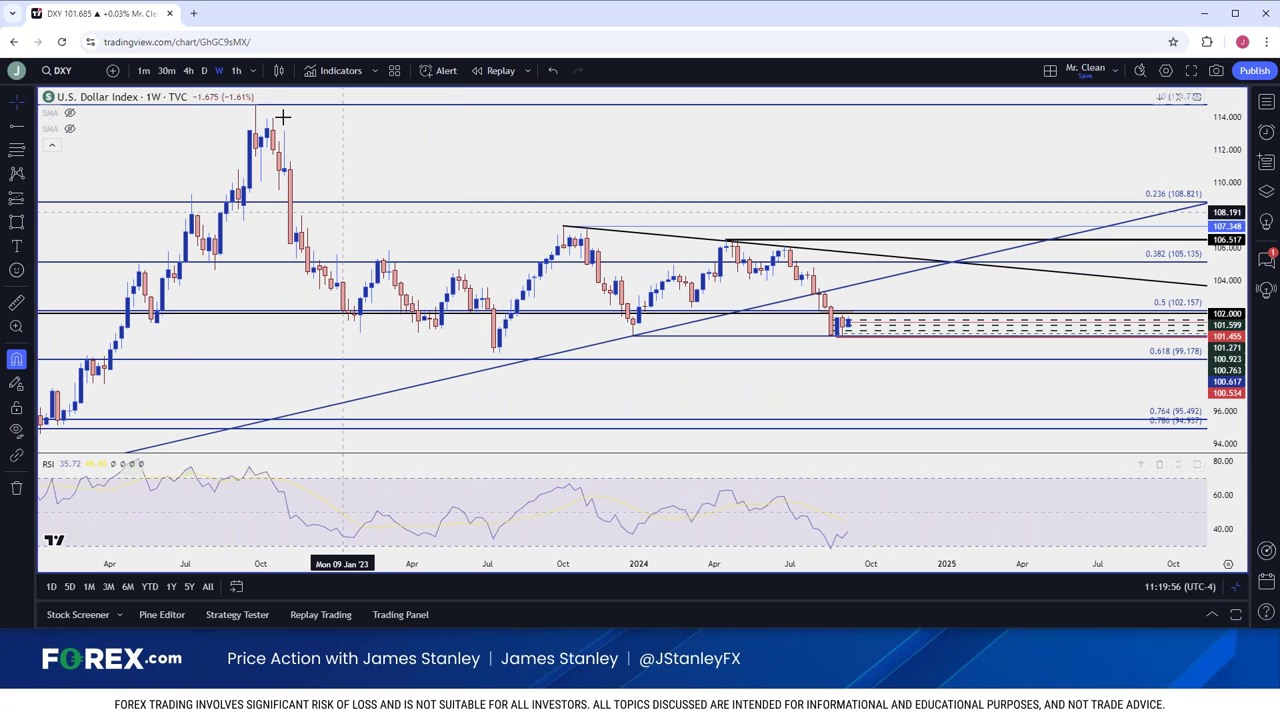
Move the DXY chart from daily to the 4-hour (240) interval and review it.
{"action": "left_click", "coordinate": [204, 70]}
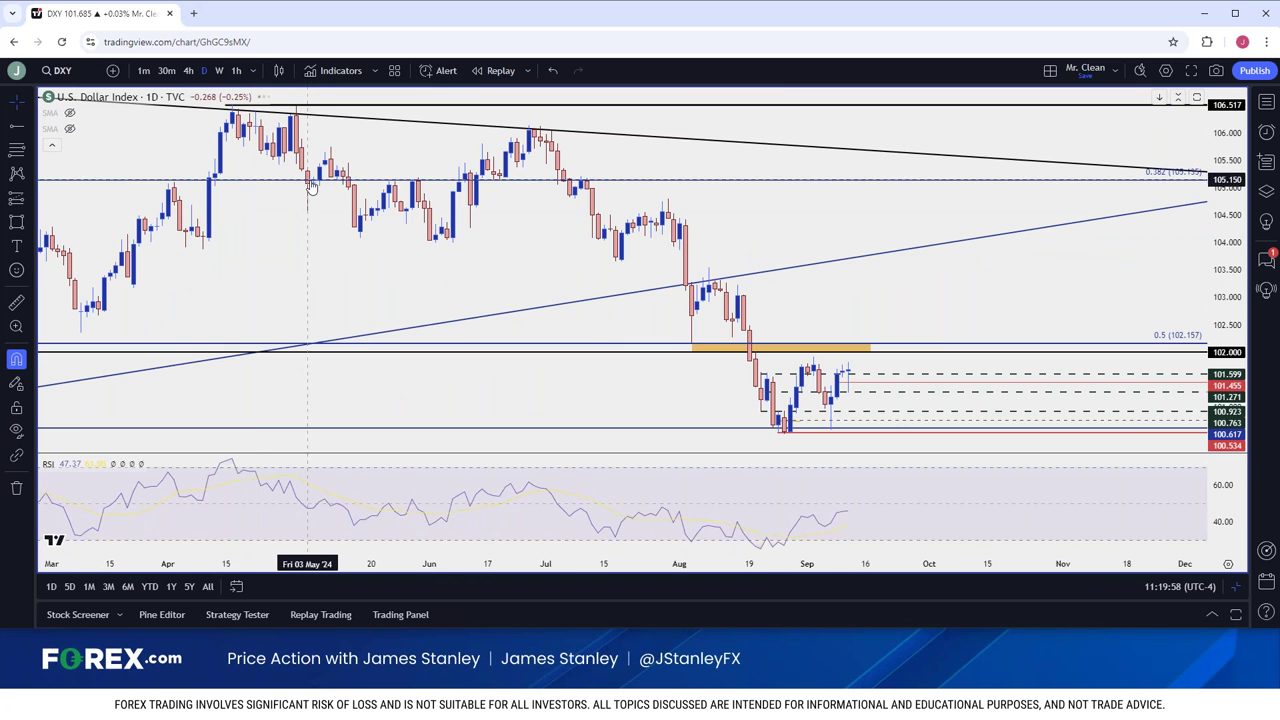
{"action": "scroll", "coordinate": [405, 231], "scroll_direction": "up", "scroll_amount": 3}
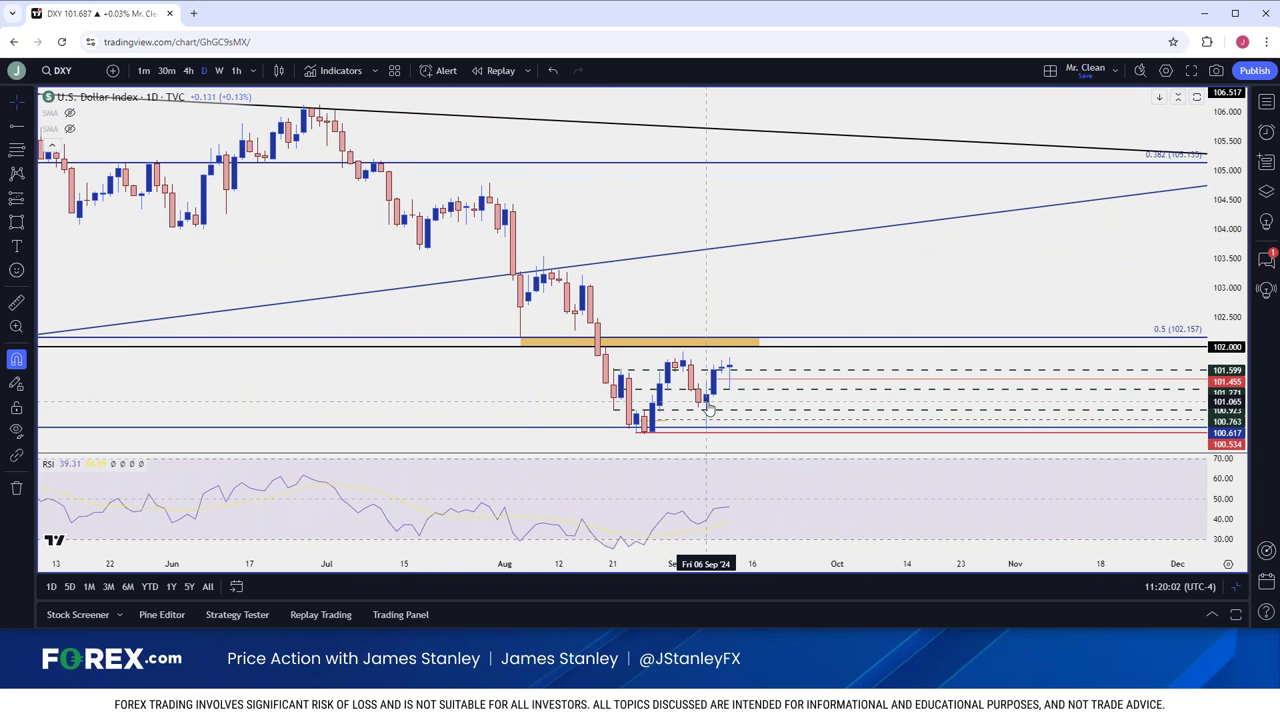
{"action": "type", "text": "240"}
{"action": "key", "text": "Return"}
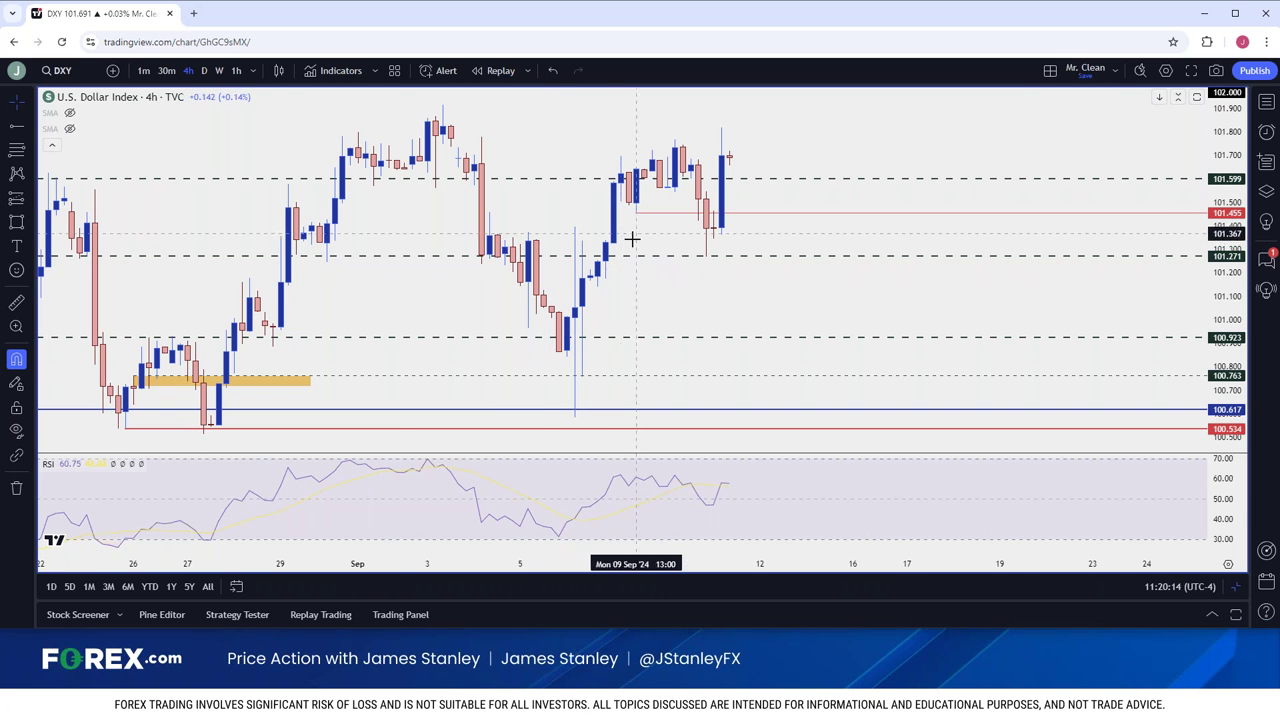
{"action": "scroll", "coordinate": [630, 262], "scroll_direction": "down", "scroll_amount": 3}
{"action": "scroll", "coordinate": [633, 262], "scroll_direction": "down", "scroll_amount": 3}
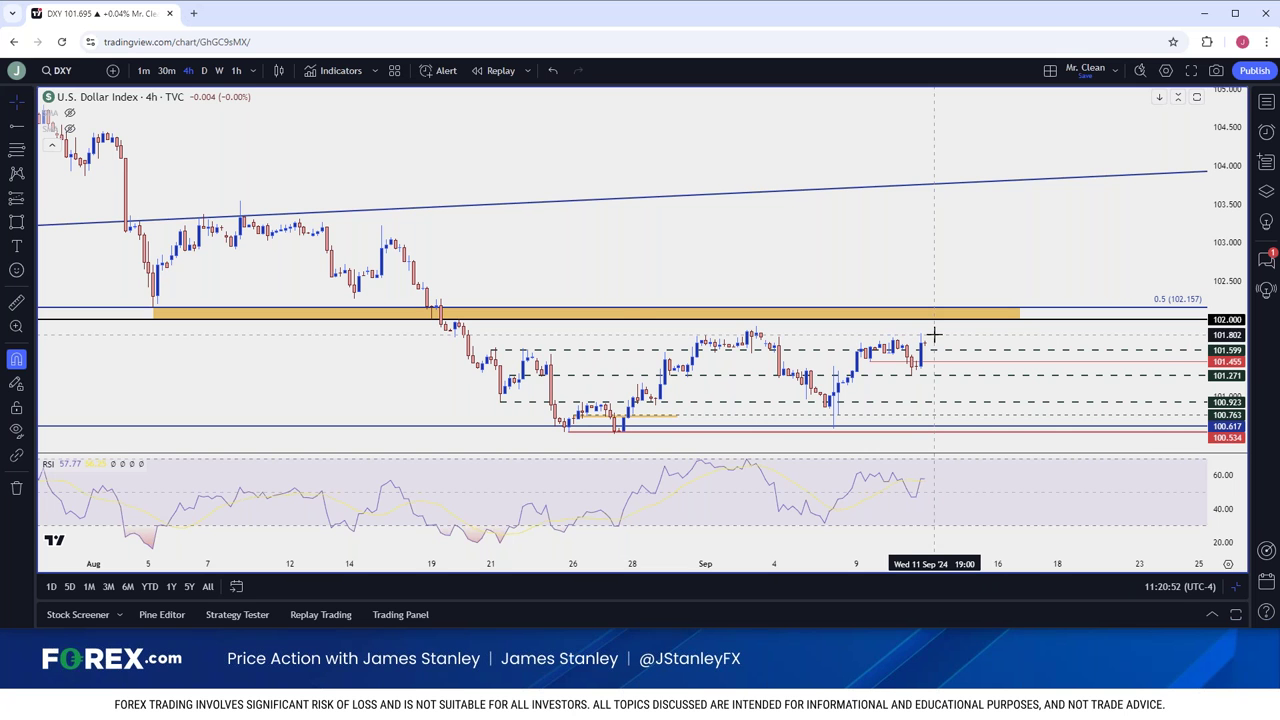
Maximize the price pane and load FOREX.com GBPUSD on 2-hour candles.
{"action": "double_click", "coordinate": [717, 300]}
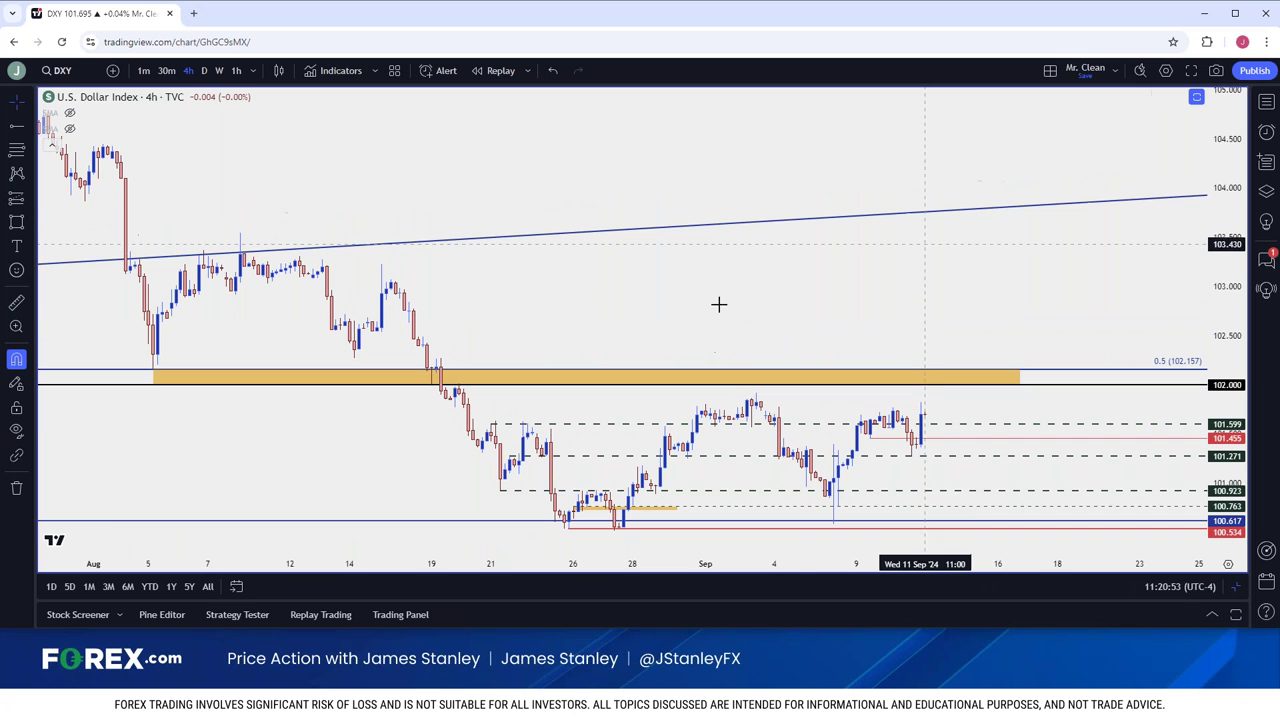
{"action": "left_click", "coordinate": [66, 71]}
{"action": "type", "text": "GBPUSD"}
{"action": "key", "text": "Down"}
{"action": "key", "text": "Down"}
{"action": "key", "text": "Down"}
{"action": "key", "text": "Down"}
{"action": "key", "text": "Return"}
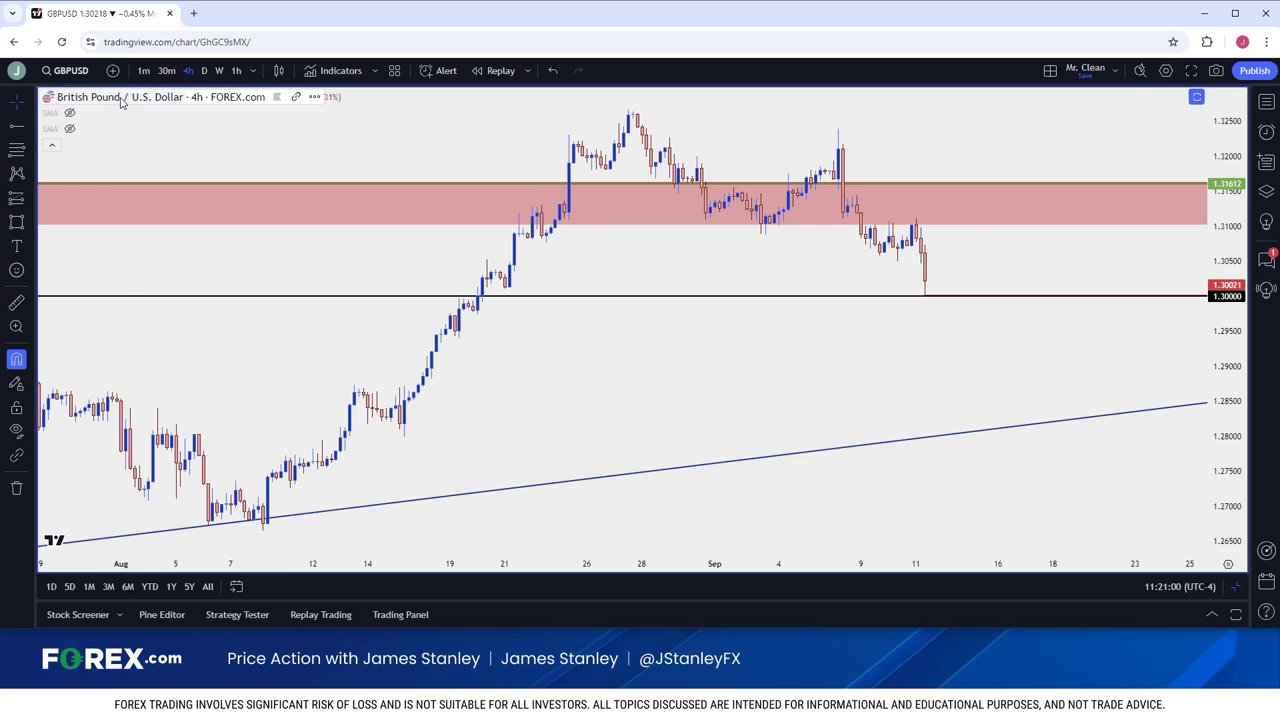
{"action": "left_click", "coordinate": [253, 70]}
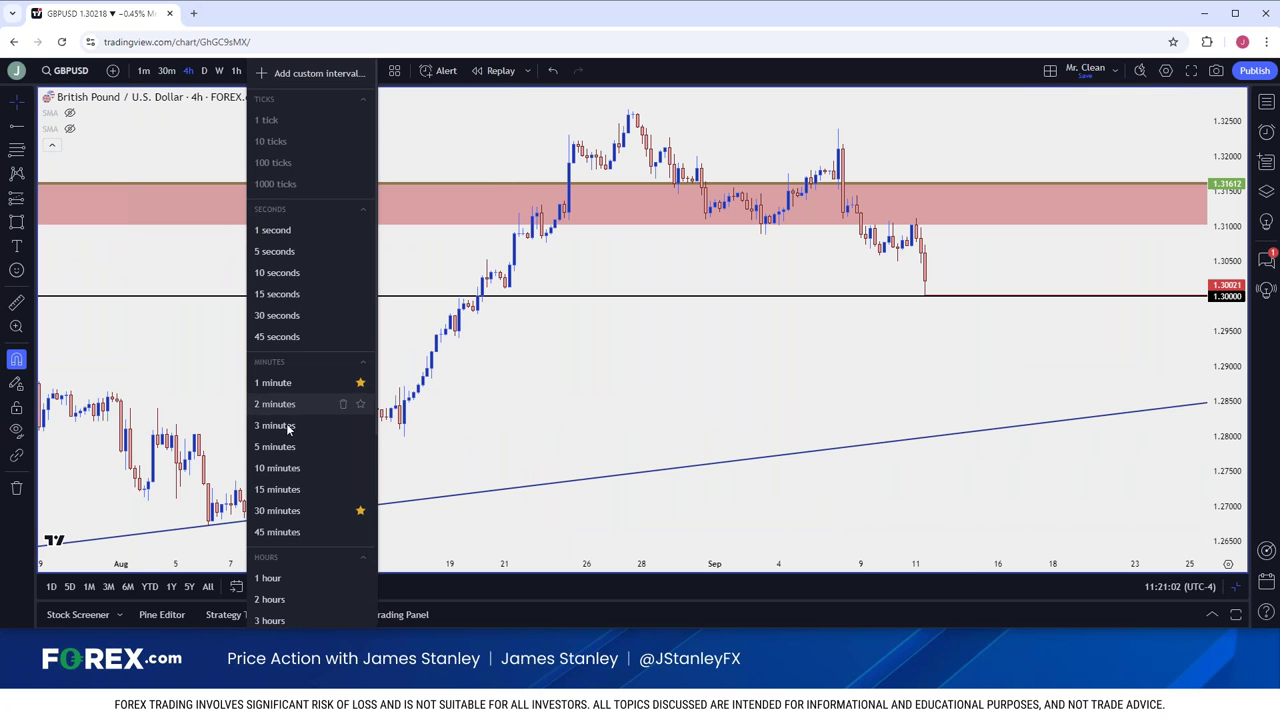
{"action": "left_click", "coordinate": [310, 570]}
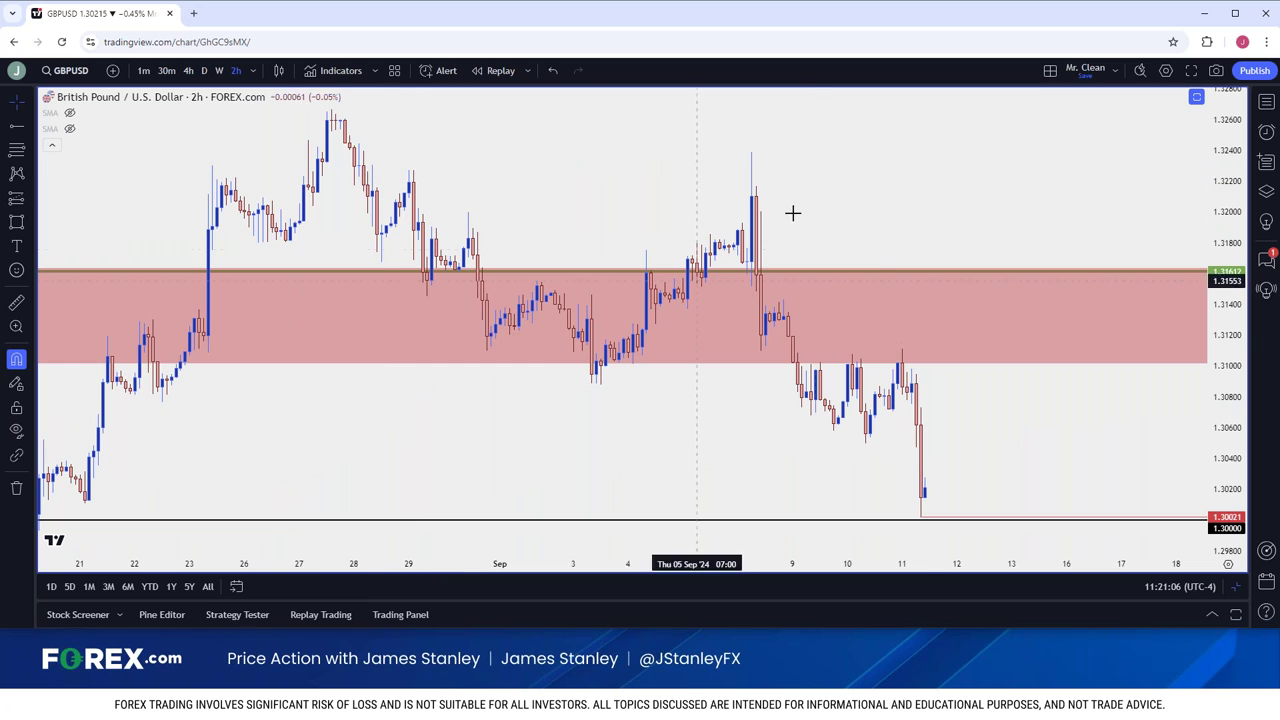
Draw horizontal rays at 1.30496 and 1.30580.
{"action": "left_click", "coordinate": [29, 124]}
{"action": "left_click", "coordinate": [72, 296]}
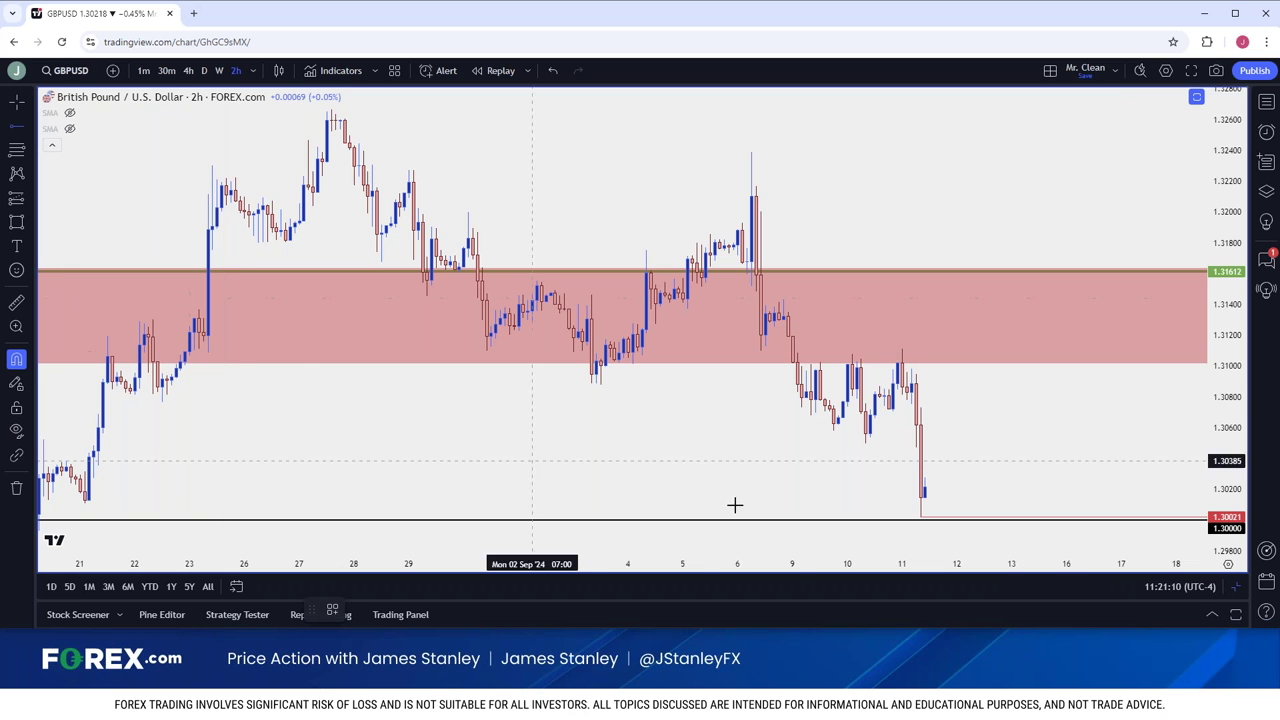
{"action": "left_click", "coordinate": [866, 452]}
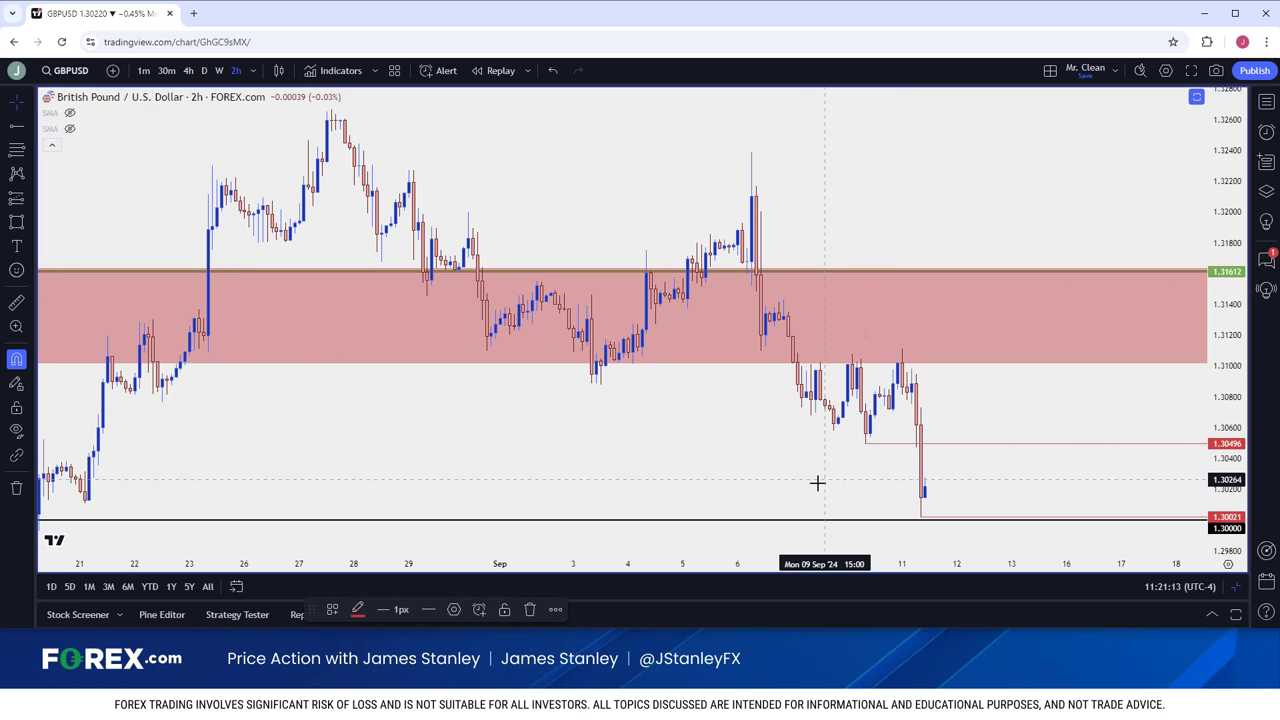
{"action": "left_click", "coordinate": [29, 124]}
{"action": "left_click", "coordinate": [66, 294]}
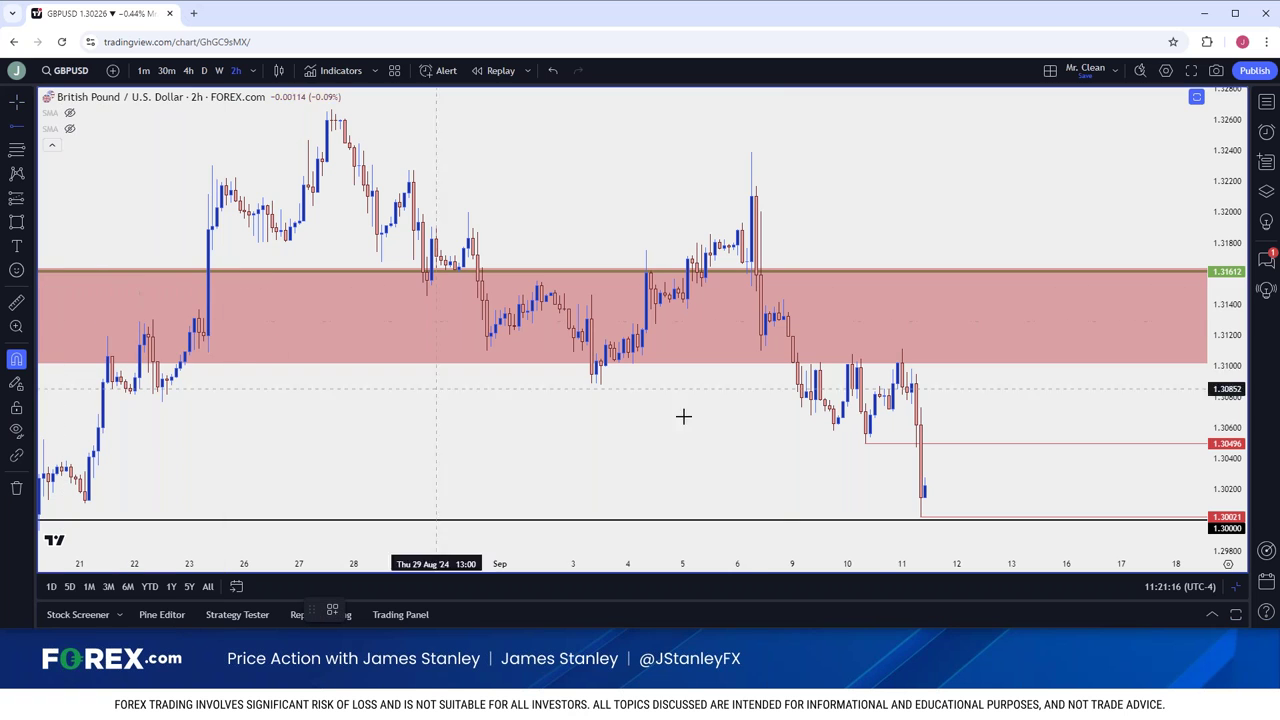
{"action": "left_click", "coordinate": [833, 431]}
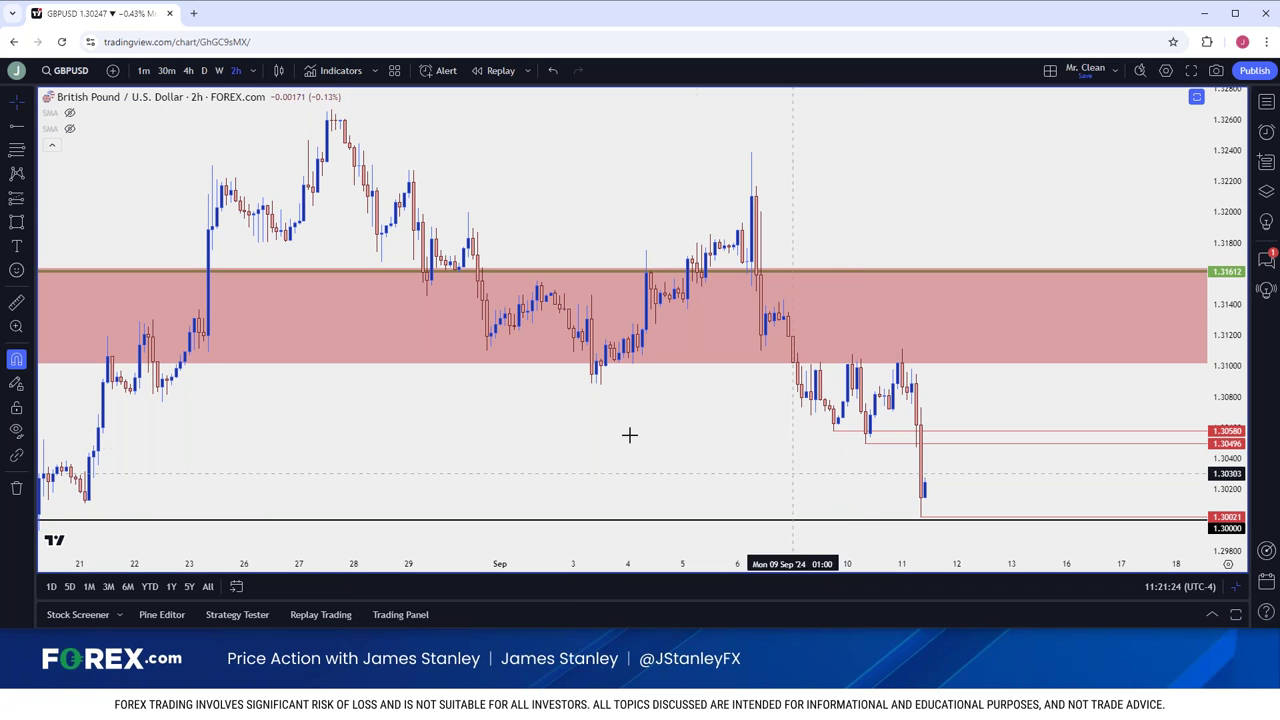
Shade a red rectangle zone between 1.30496 and 1.30580, aligning its lower edge to 1.30496.
{"action": "left_click", "coordinate": [34, 221]}
{"action": "left_click", "coordinate": [86, 370]}
{"action": "left_click_drag", "start_coordinate": [834, 431], "coordinate": [1205, 444]}
{"action": "left_click", "coordinate": [1117, 457]}
{"action": "scroll", "coordinate": [1117, 459], "scroll_direction": "down", "scroll_amount": 2}
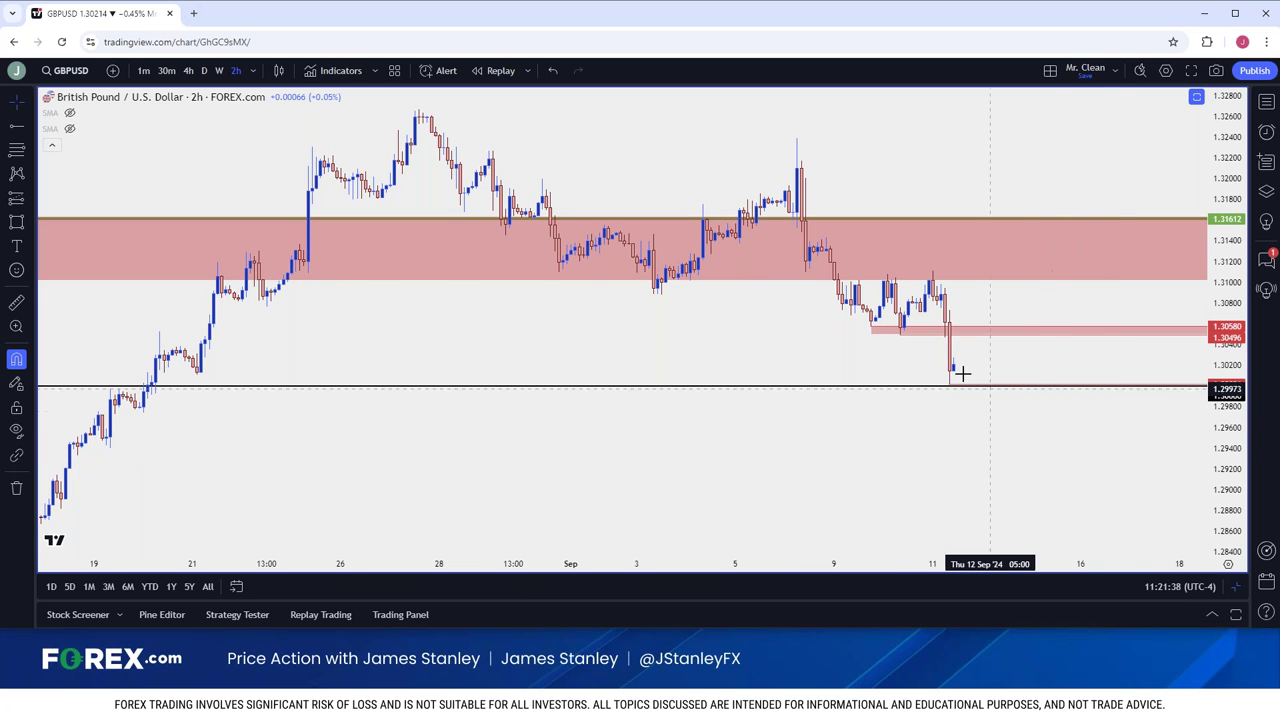
{"action": "left_click", "coordinate": [965, 334]}
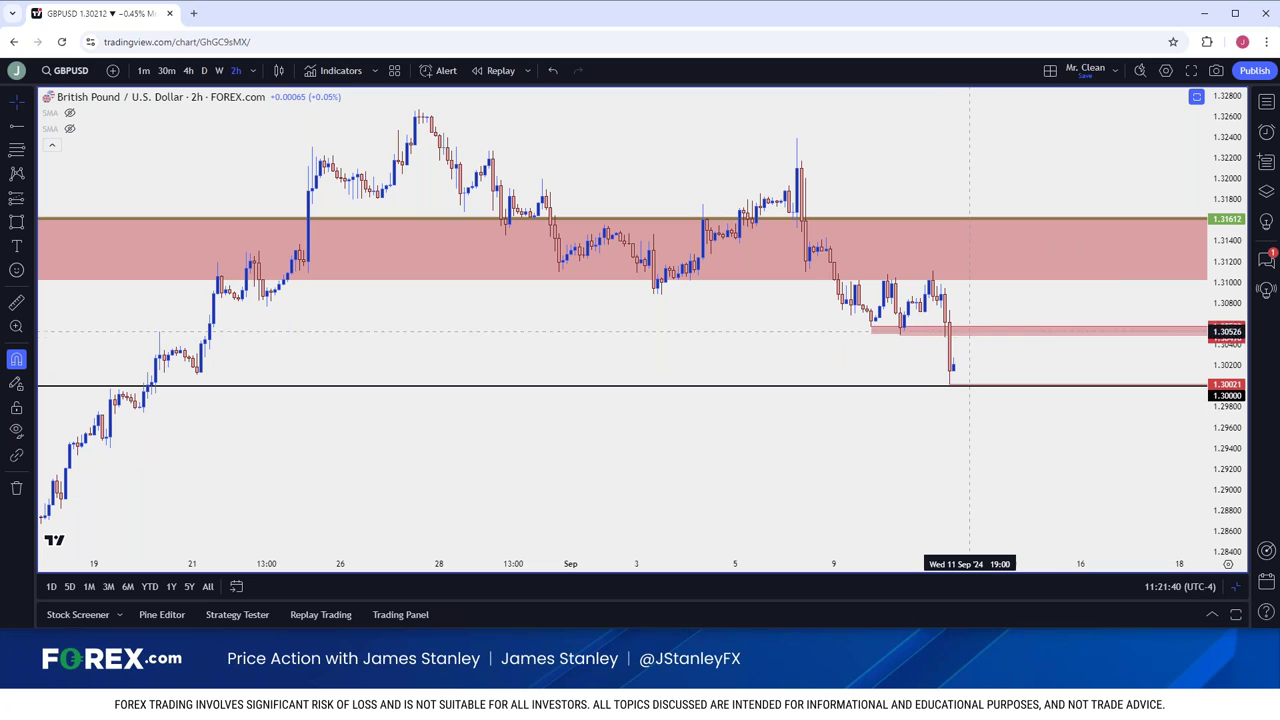
{"action": "left_click", "coordinate": [977, 367]}
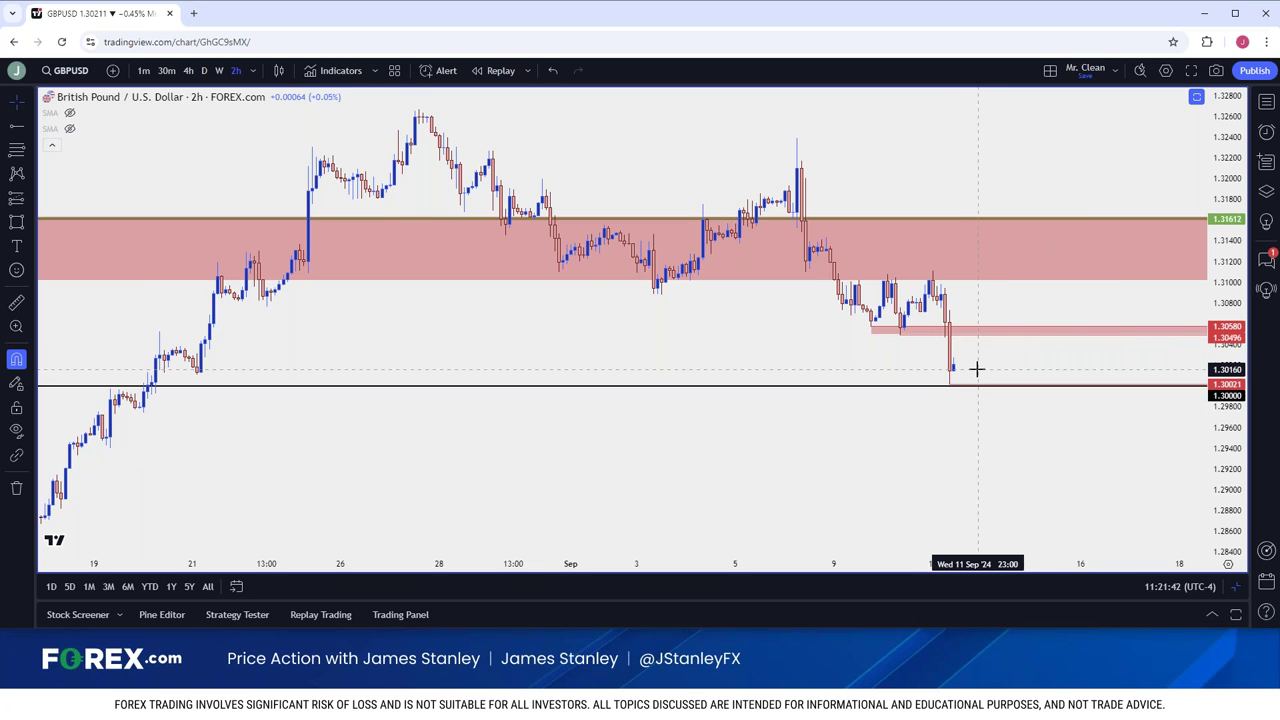
{"action": "left_click", "coordinate": [956, 387]}
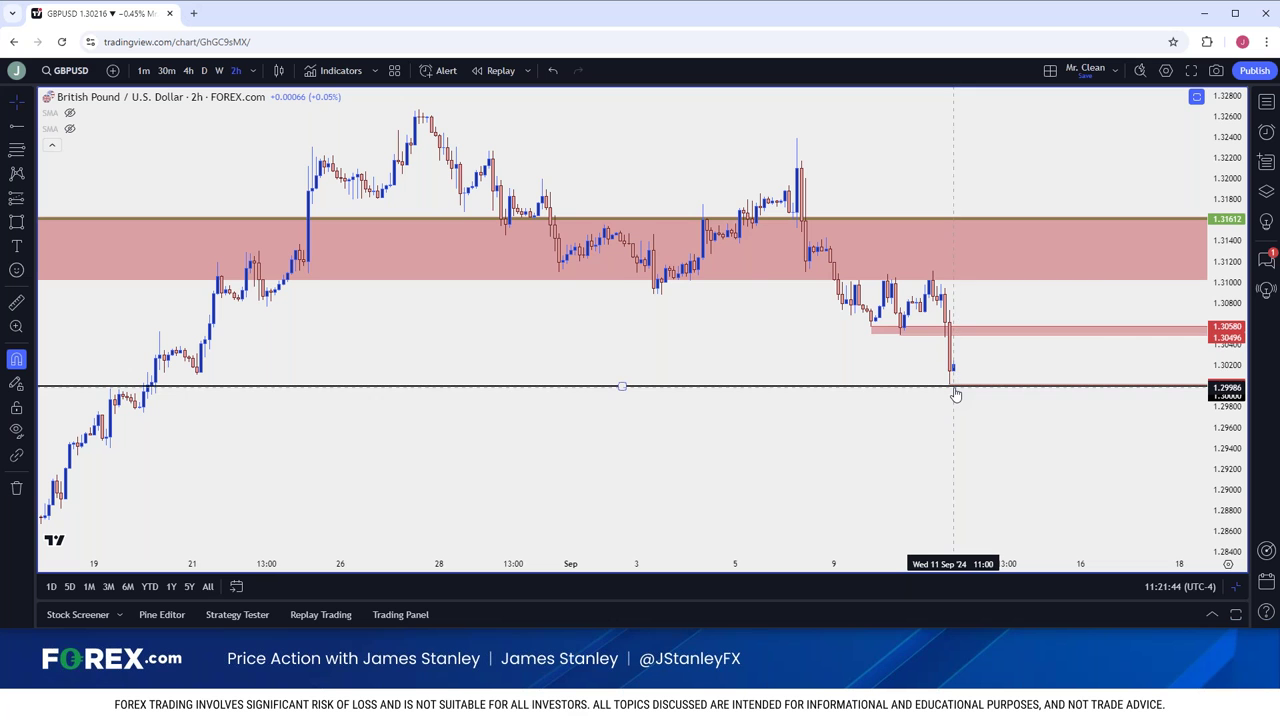
Switch GBPUSD to 1-minute candles and frame the bounce just above 1.3000.
{"action": "left_click", "coordinate": [166, 70]}
{"action": "left_click", "coordinate": [143, 70]}
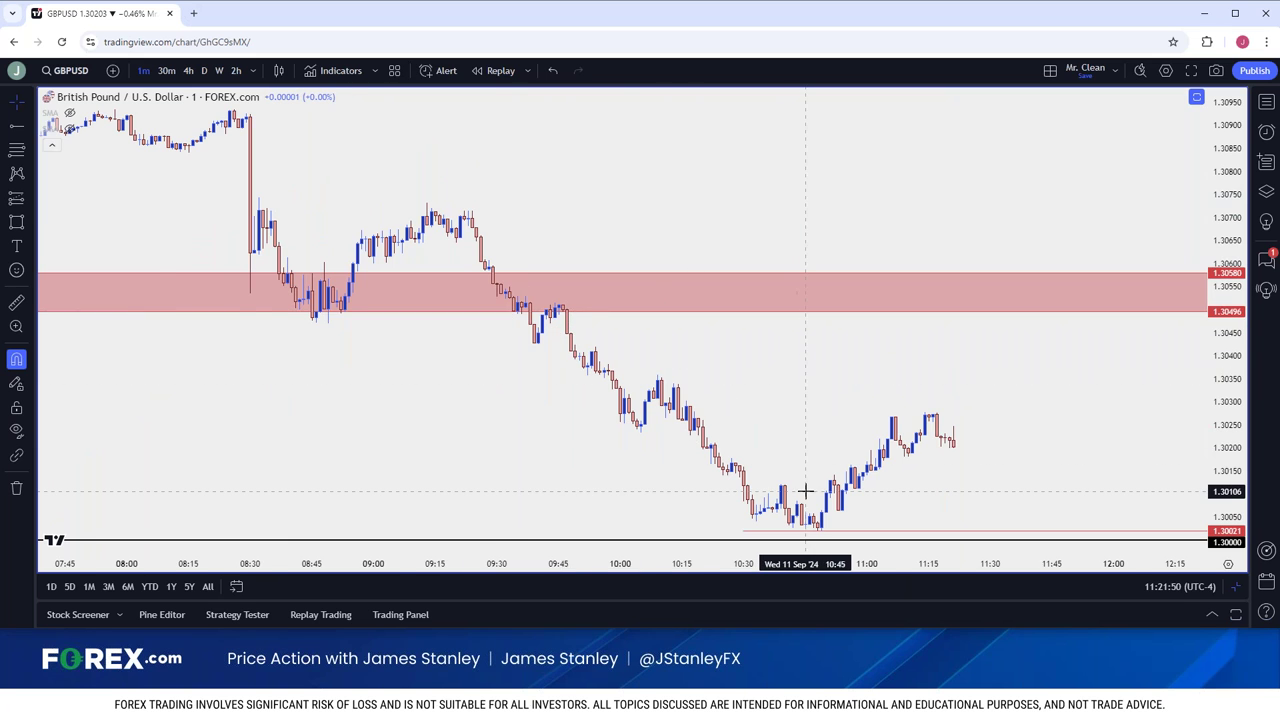
{"action": "scroll", "coordinate": [806, 490], "scroll_direction": "up", "scroll_amount": 3}
{"action": "scroll", "coordinate": [806, 490], "scroll_direction": "up", "scroll_amount": 2}
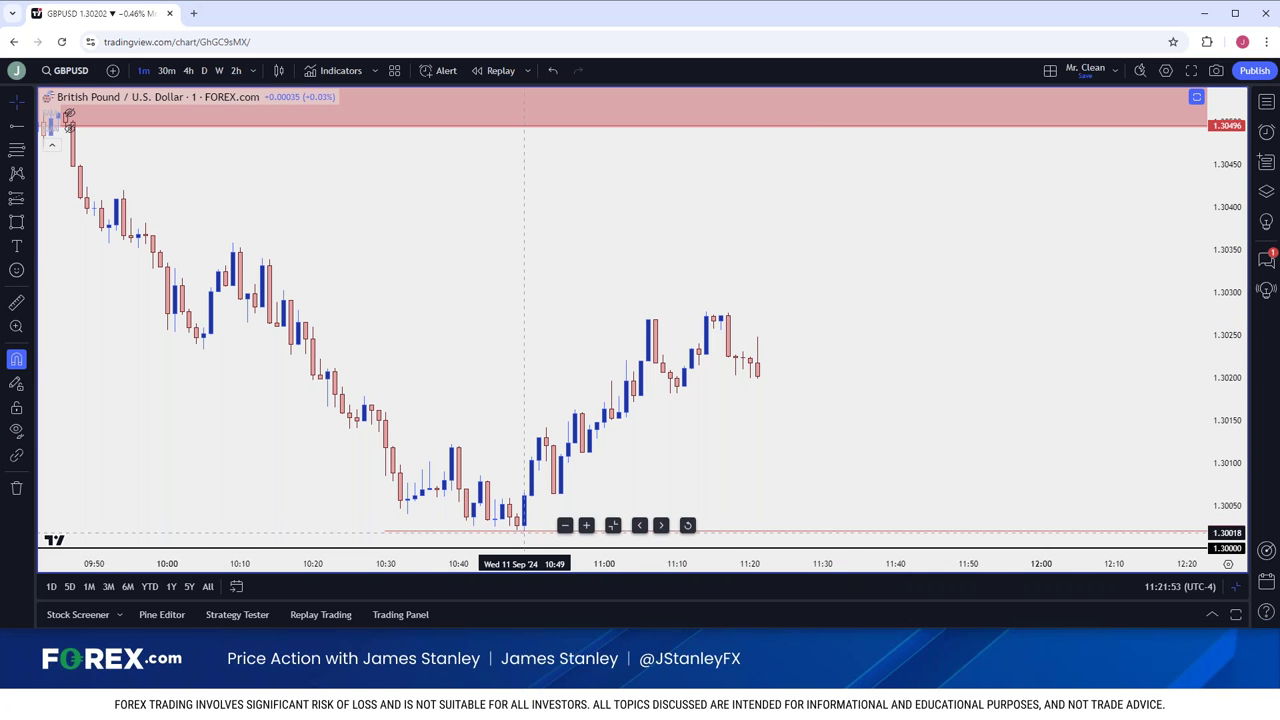
{"action": "left_click_drag", "start_coordinate": [390, 531], "coordinate": [524, 535]}
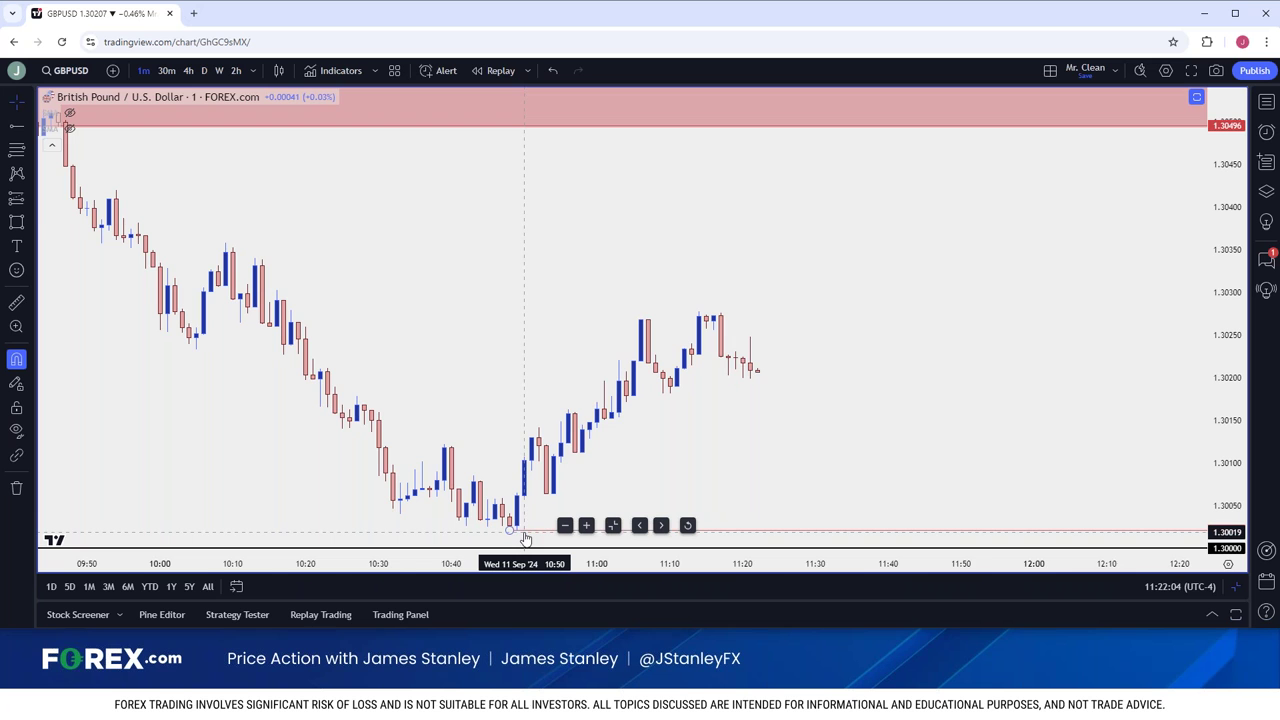
{"action": "scroll", "coordinate": [525, 538], "scroll_direction": "down", "scroll_amount": 1}
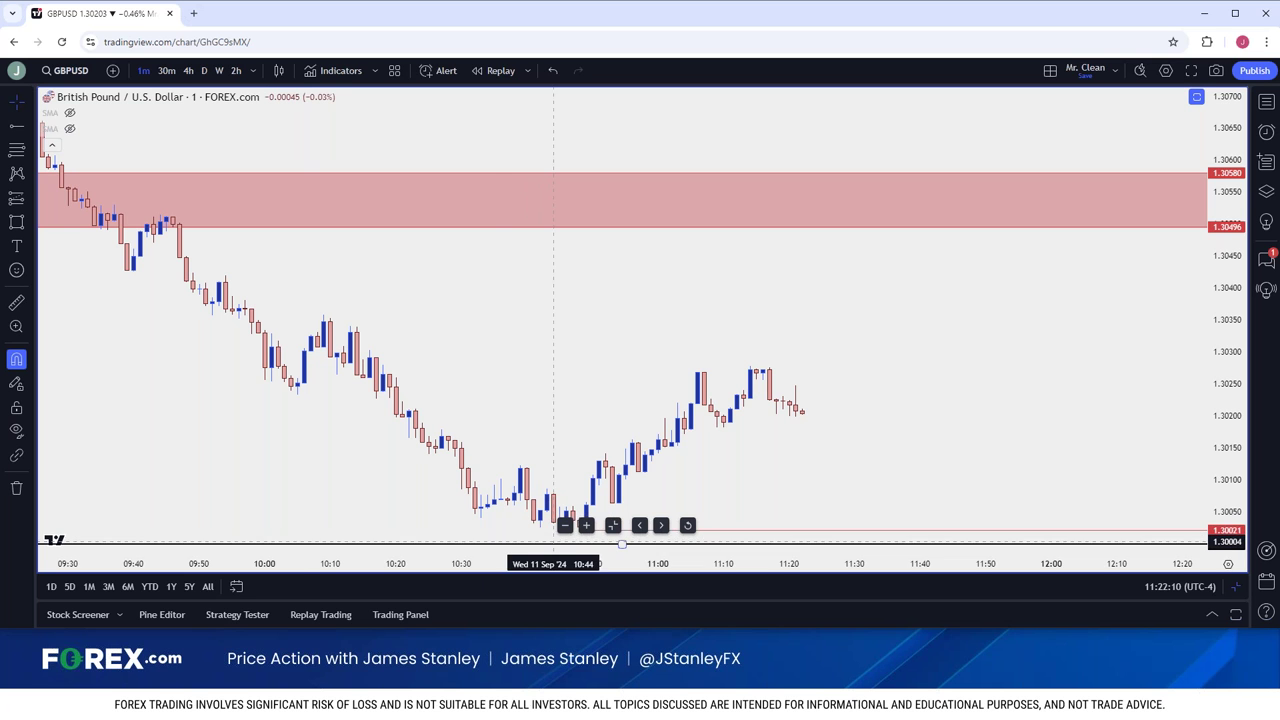
{"action": "mouse_move", "coordinate": [500, 535]}
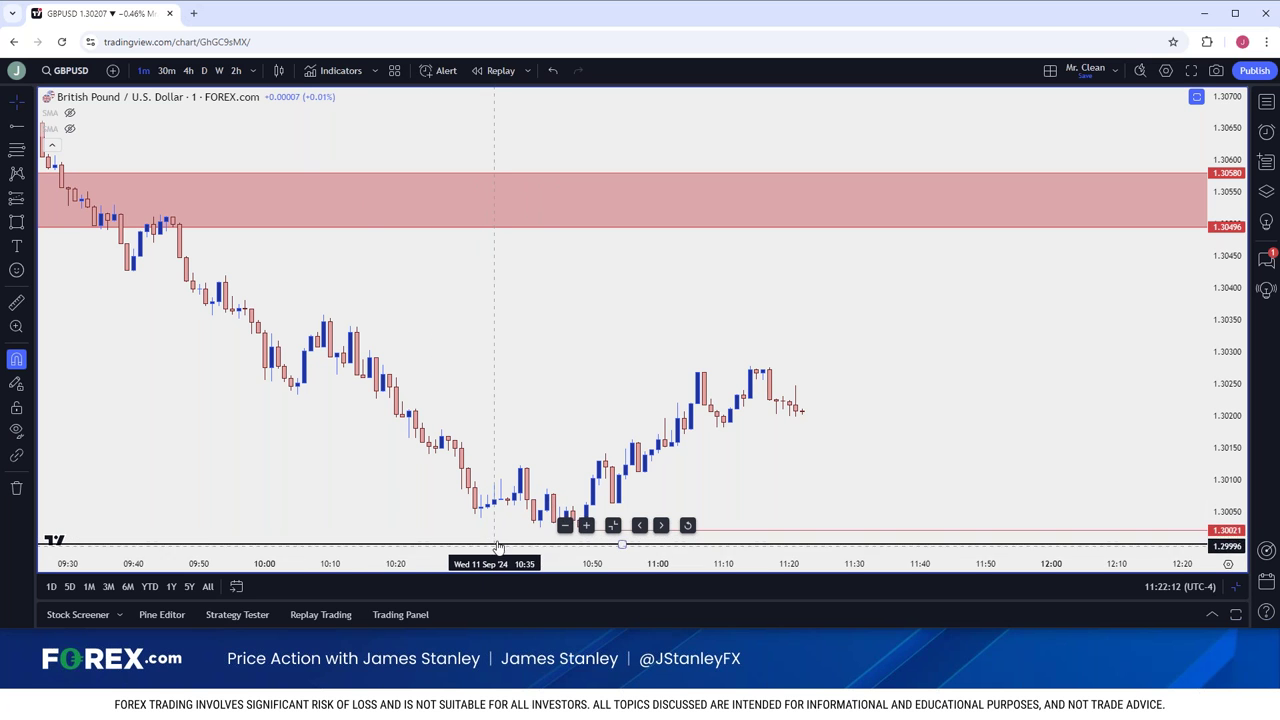